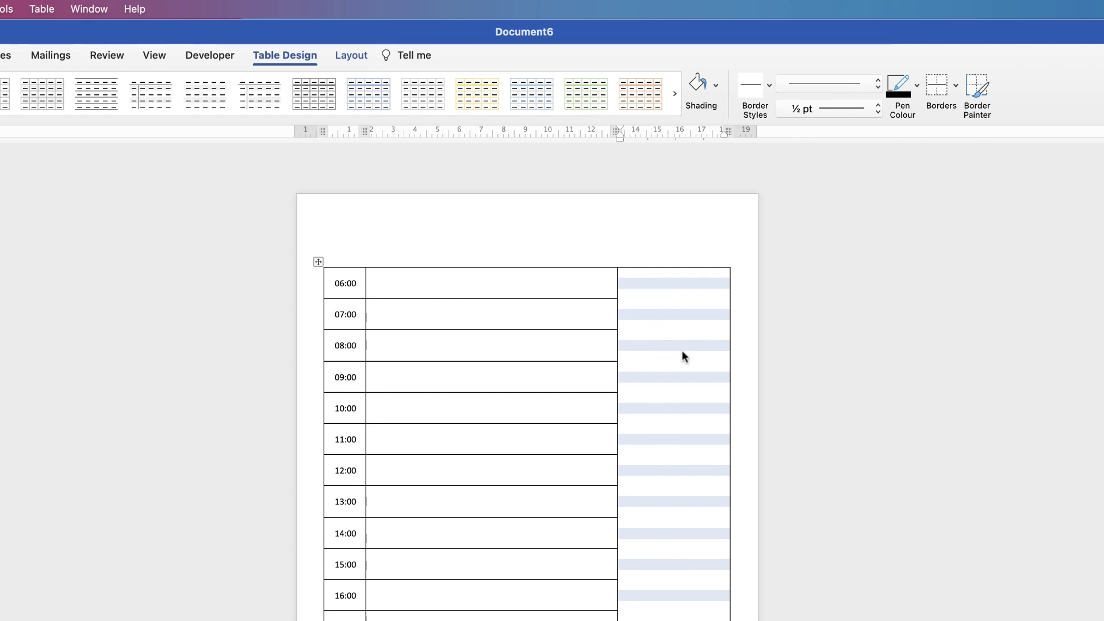
- Try merging all the cells of the table's third column into one cell, and undo the merge
left_click(353, 56)
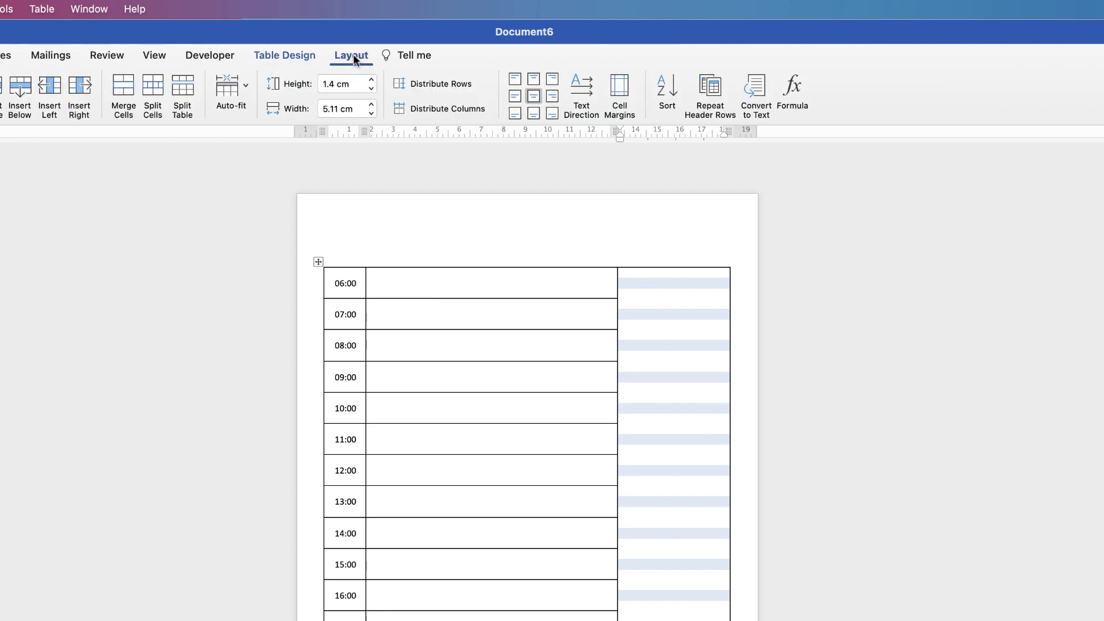
left_click(125, 90)
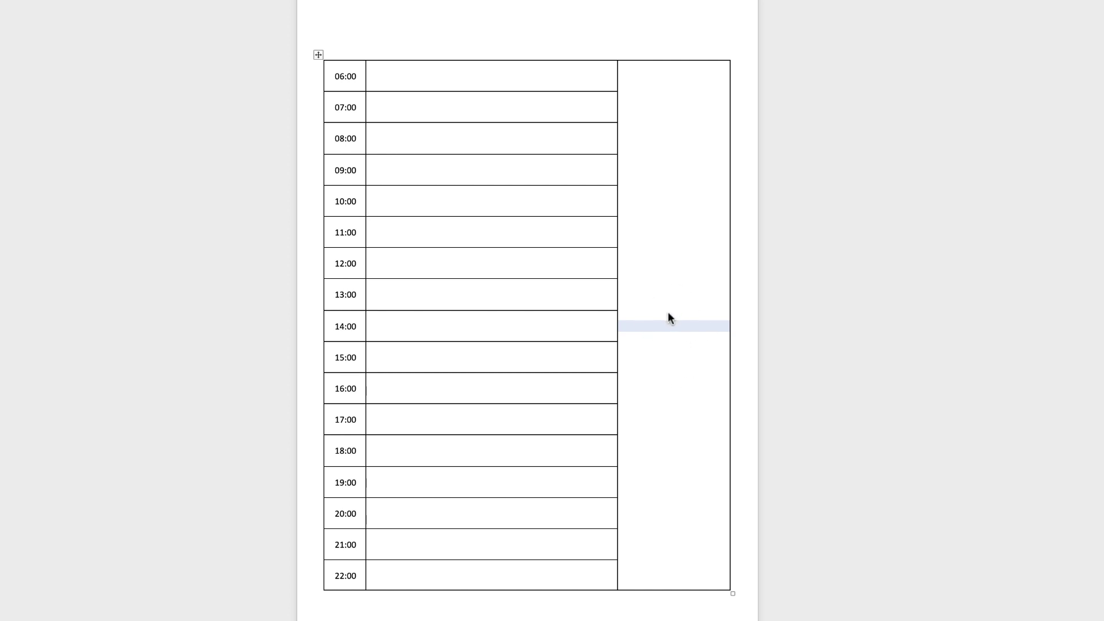
key("super+z")
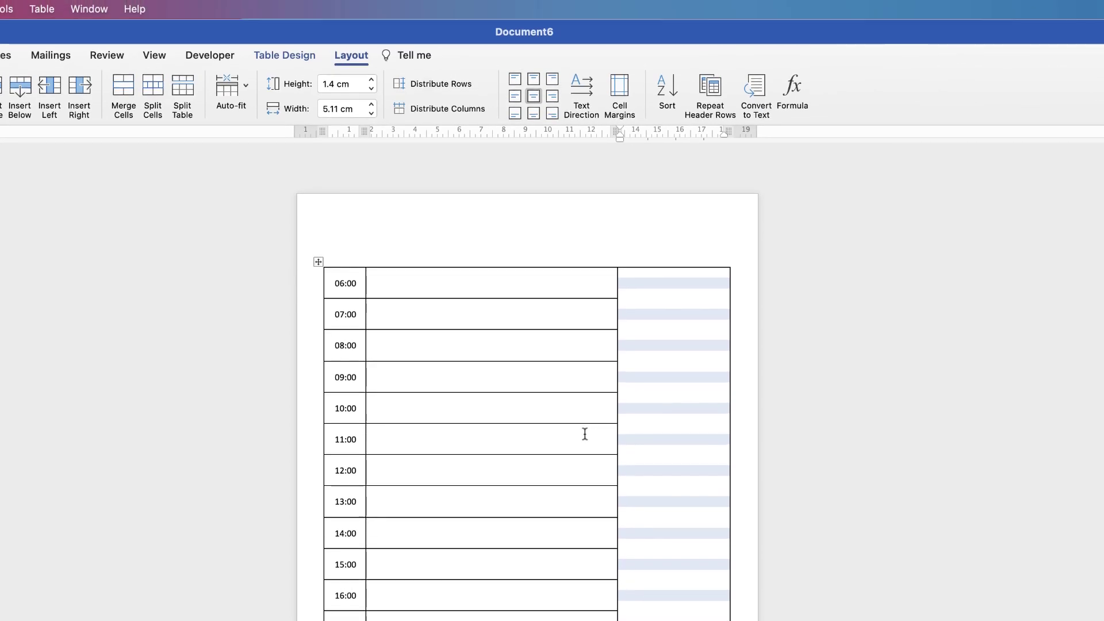
left_click(589, 473)
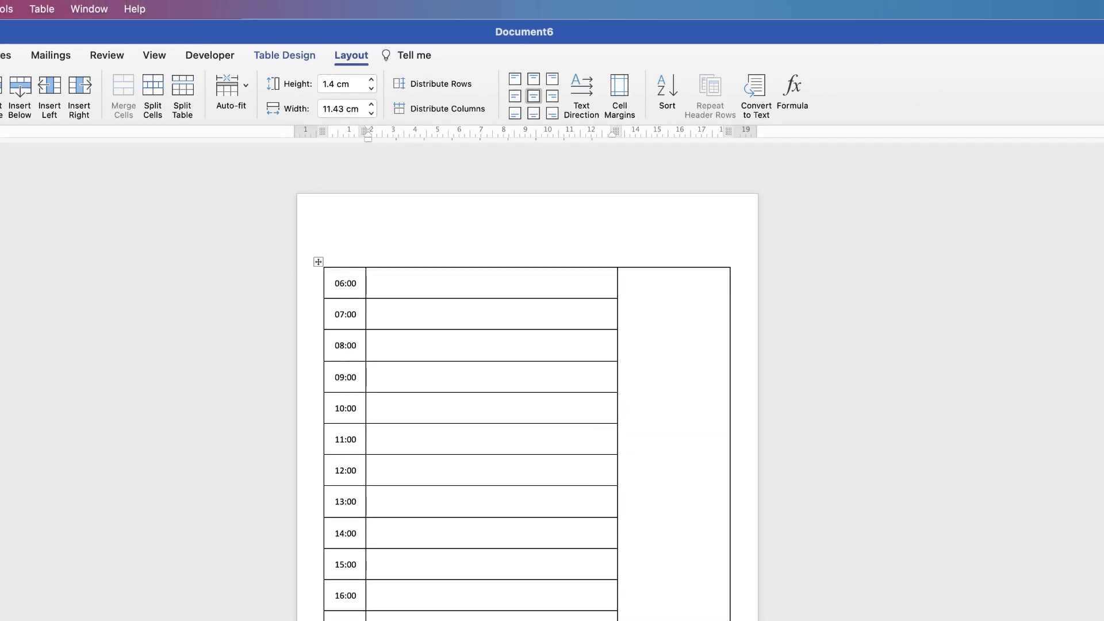
- Try applying borders to all the cells of the table's third column, and undo the border change
left_click_drag(667, 598, 674, 310)
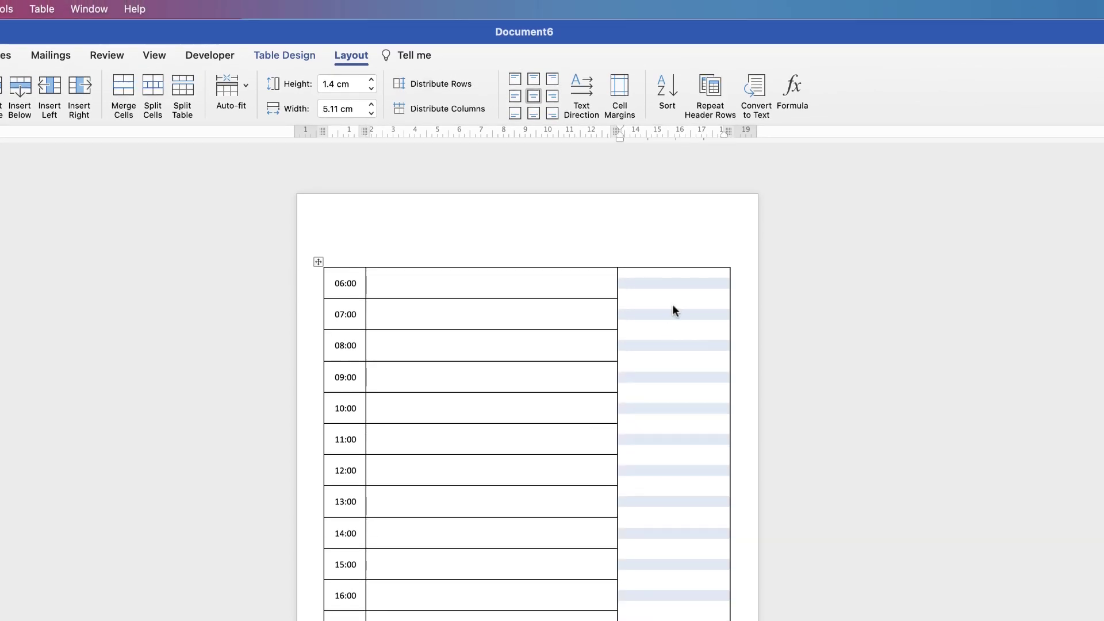
left_click(299, 55)
left_click(937, 88)
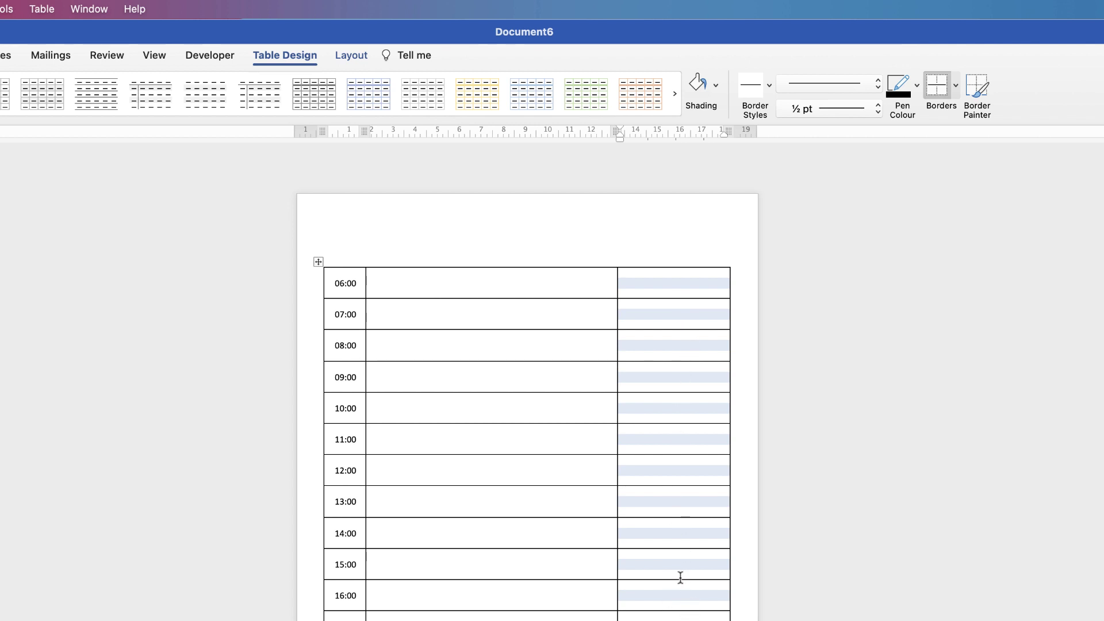
key("super+z")
- Widen the table's middle column slightly by shifting the boundary between the second and third columns
left_click(608, 470)
mouse_move(616, 467)
left_mouse_down()
mouse_move(660, 465)
mouse_move(576, 466)
mouse_move(630, 471)
mouse_move(622, 468)
left_mouse_up()
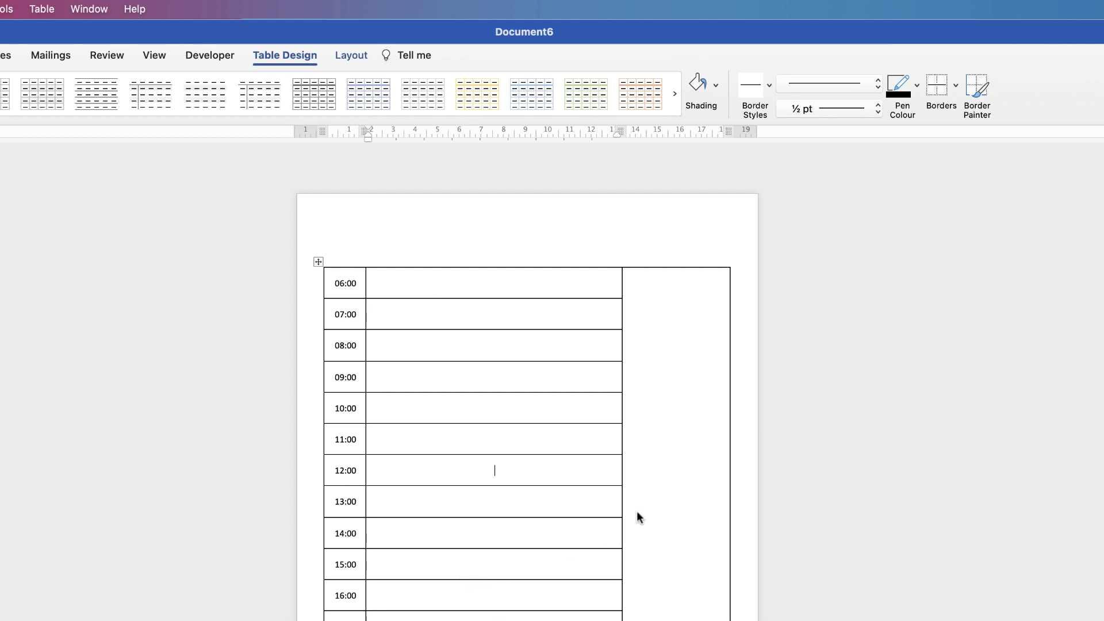
mouse_move(621, 469)
left_mouse_down()
mouse_move(552, 468)
mouse_move(620, 469)
left_mouse_up()
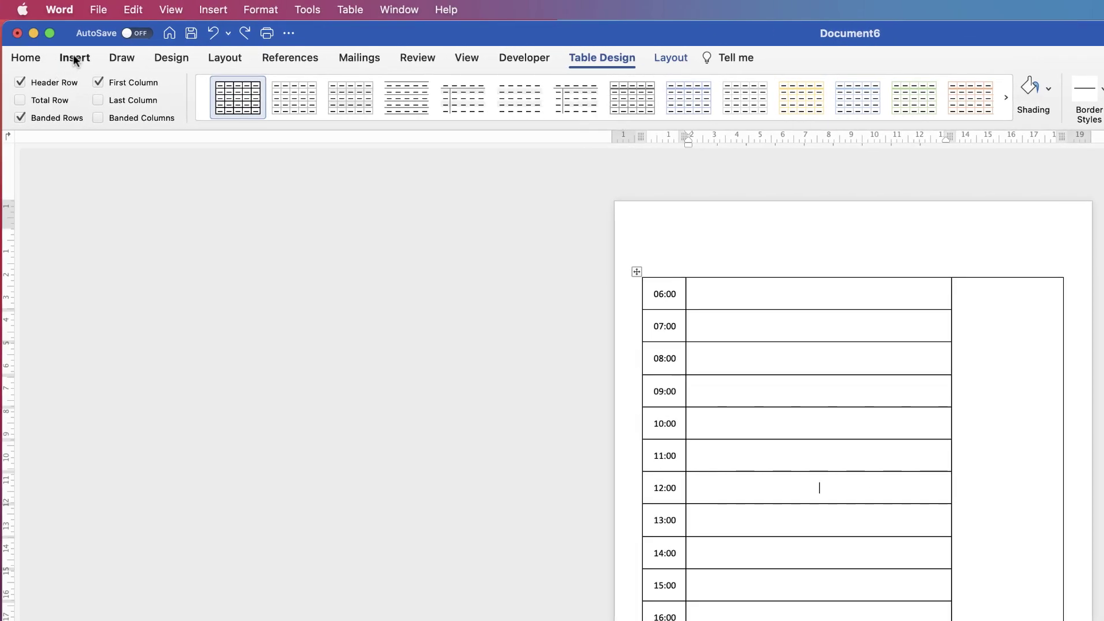
- Draw a text box about 12.07 cm wide and 2.22 cm high above the table, and enter "Monday" in it
left_click(75, 57)
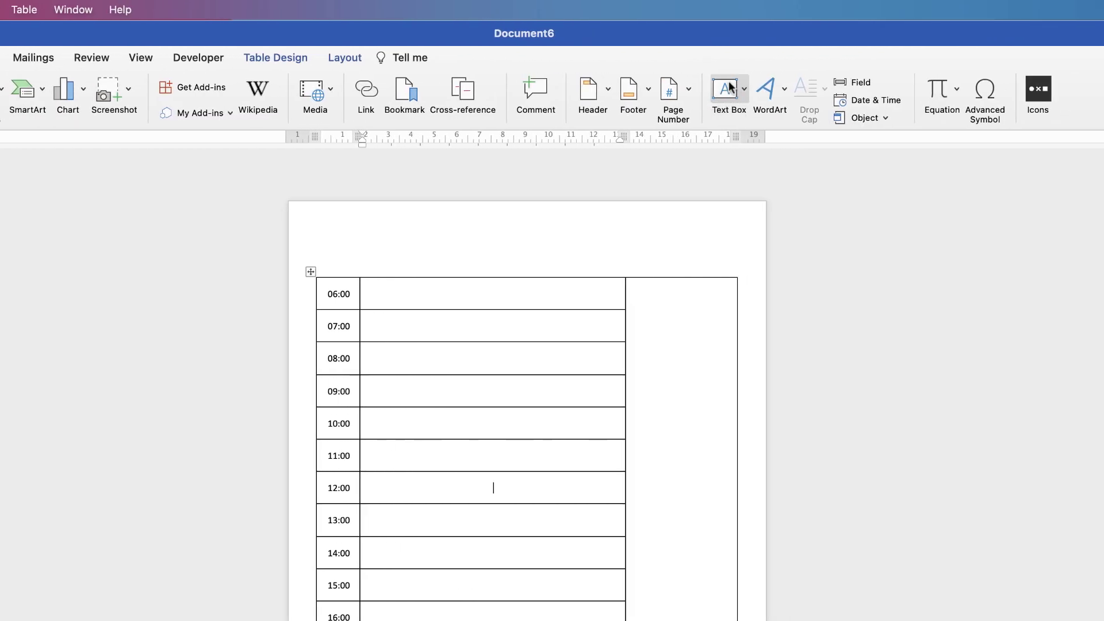
left_click(745, 90)
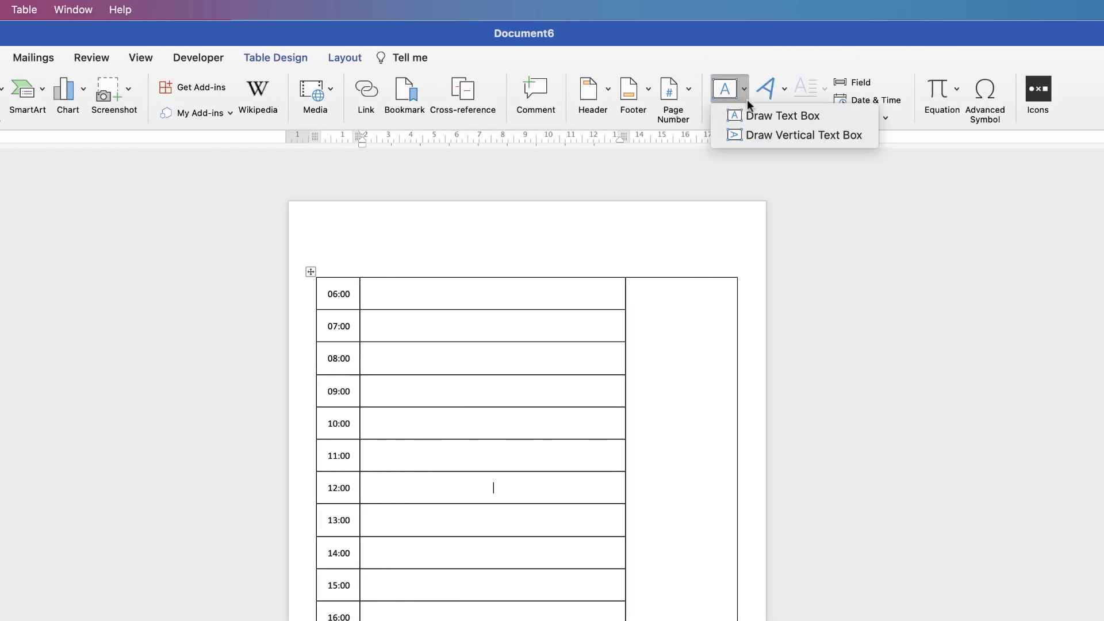
left_click(771, 116)
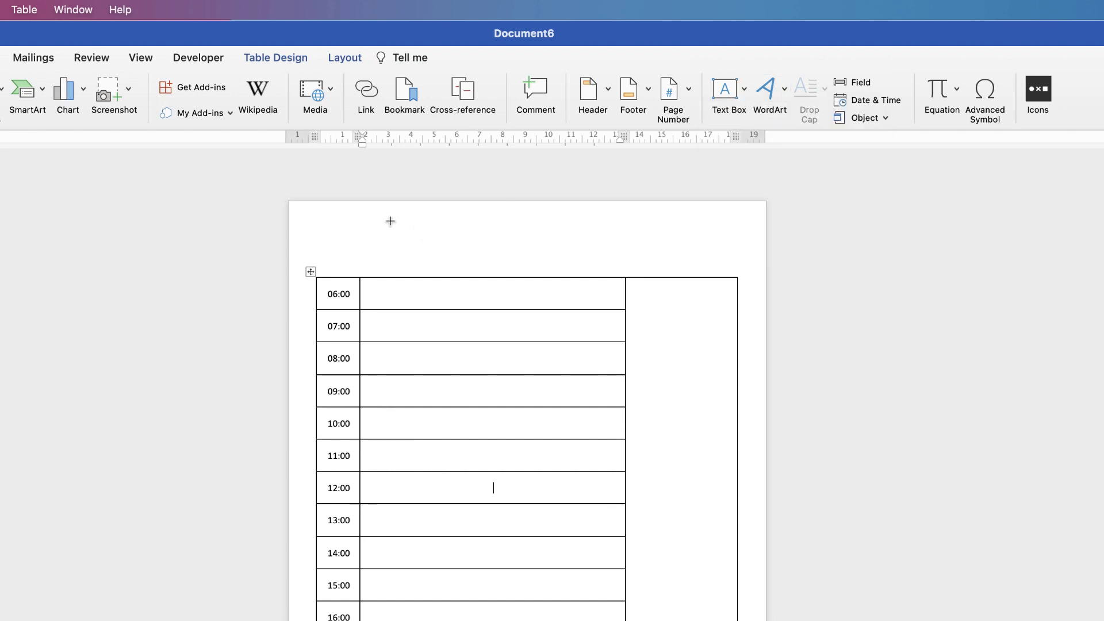
mouse_move(383, 216)
left_mouse_down()
mouse_move(486, 262)
mouse_move(659, 265)
left_mouse_up()
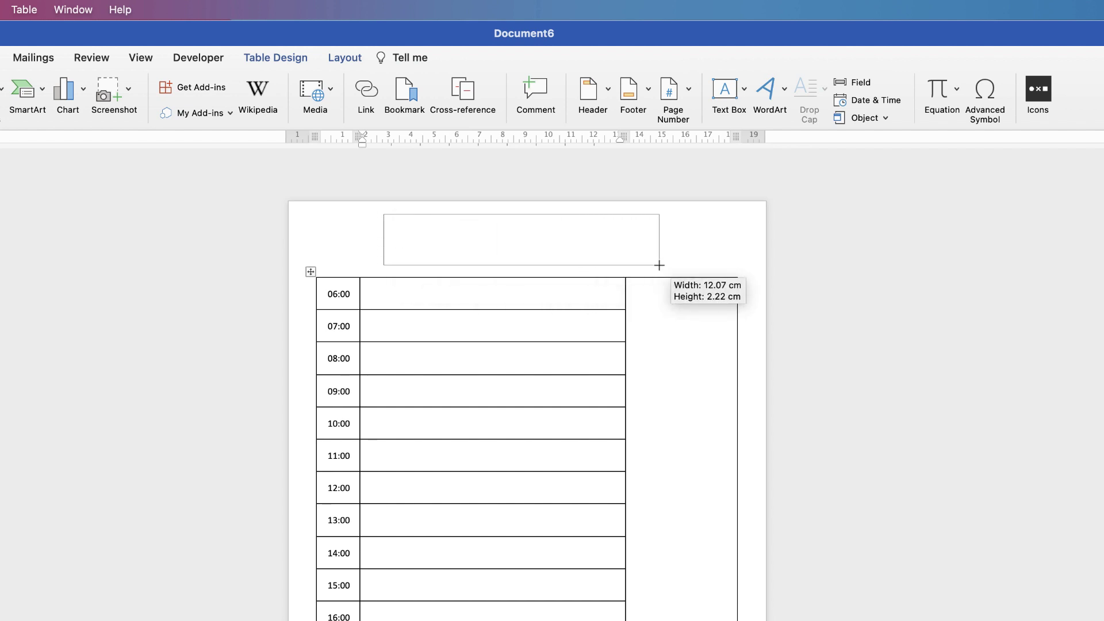
left_click_drag(611, 291, 599, 259)
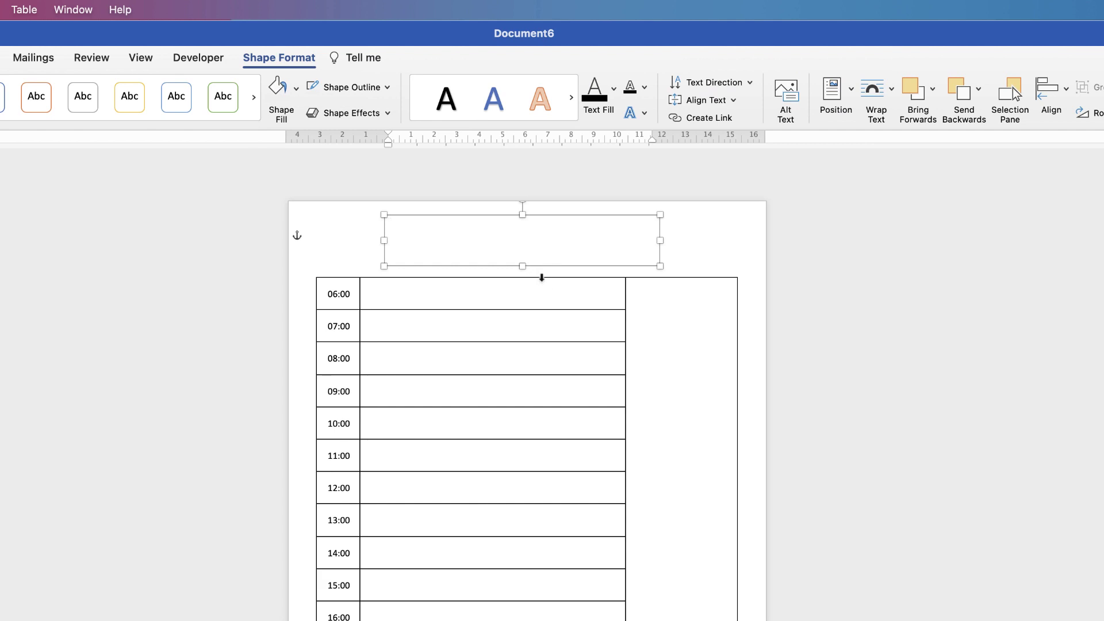
type("Monday")
- Change the font of the word "Monday" in the text box to Dover Heights
left_click_drag(425, 223, 389, 237)
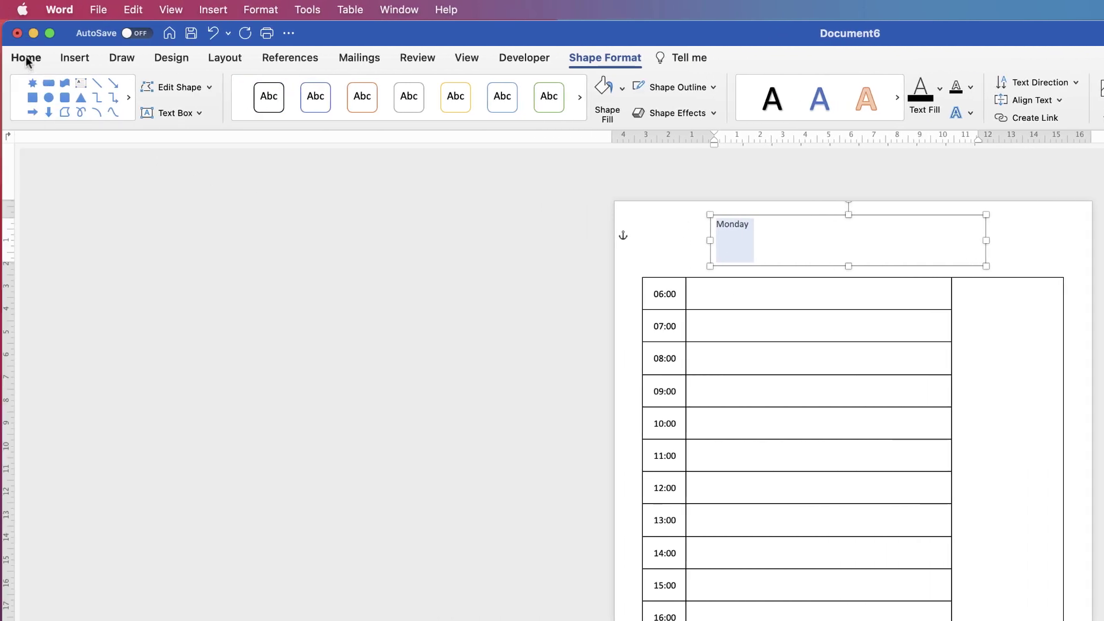
left_click(26, 59)
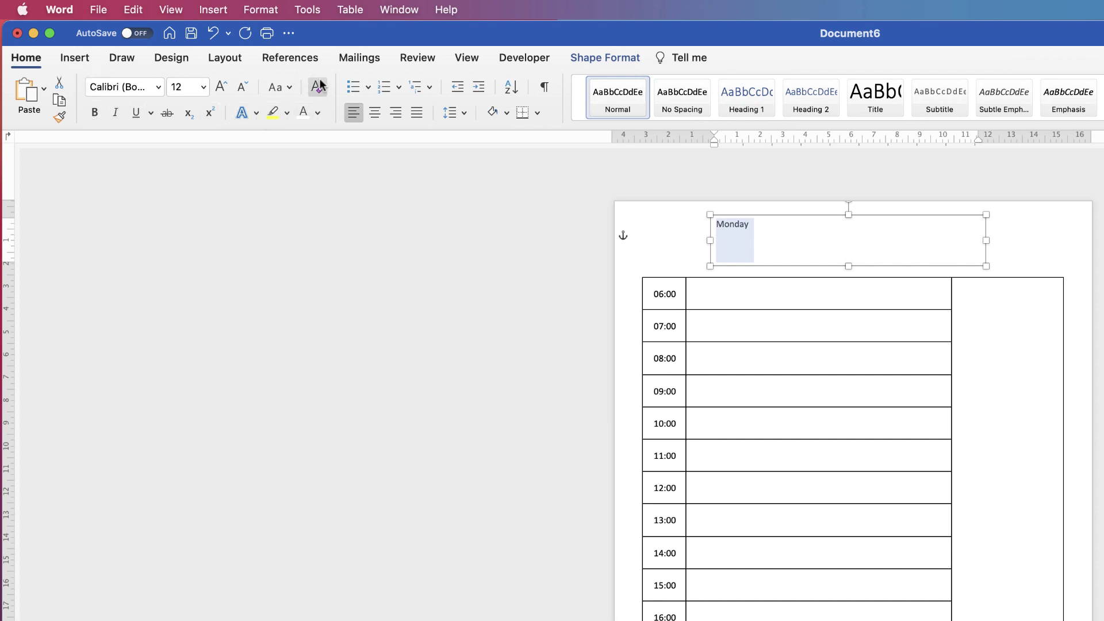
left_click(158, 87)
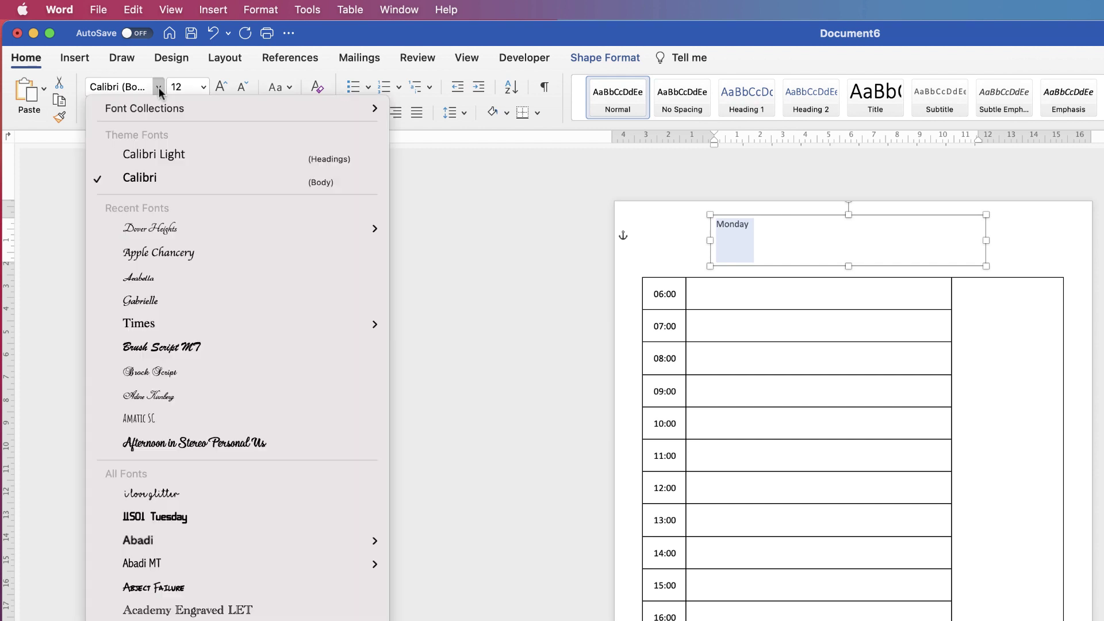
left_click(163, 230)
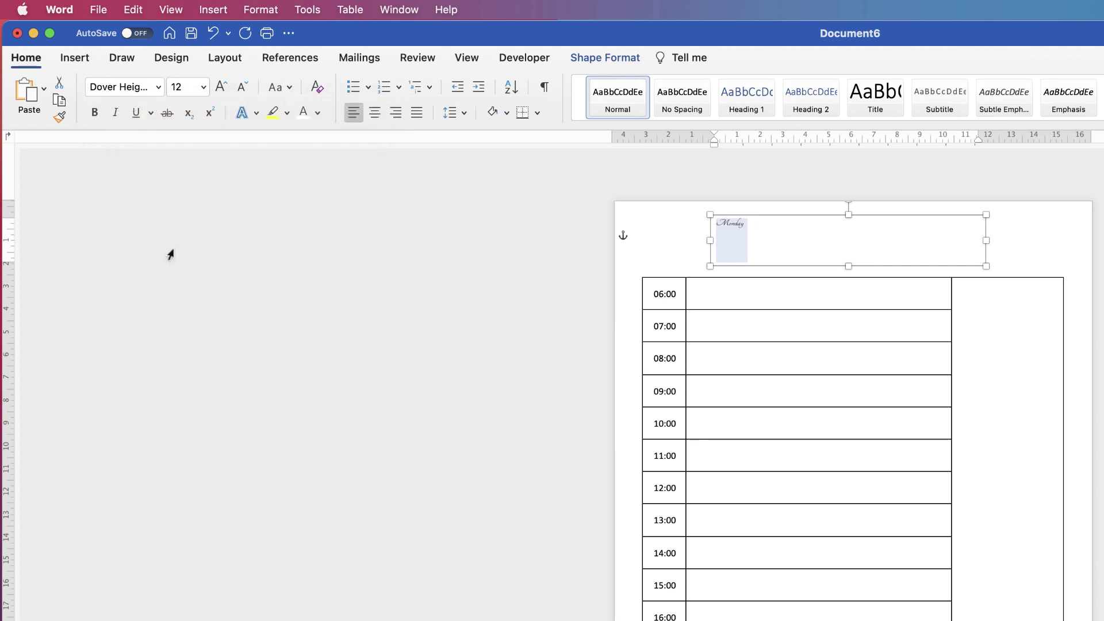
- Set the "Monday" heading's font size to 55 and centre the text within its box
left_click(182, 88)
double_click(181, 87)
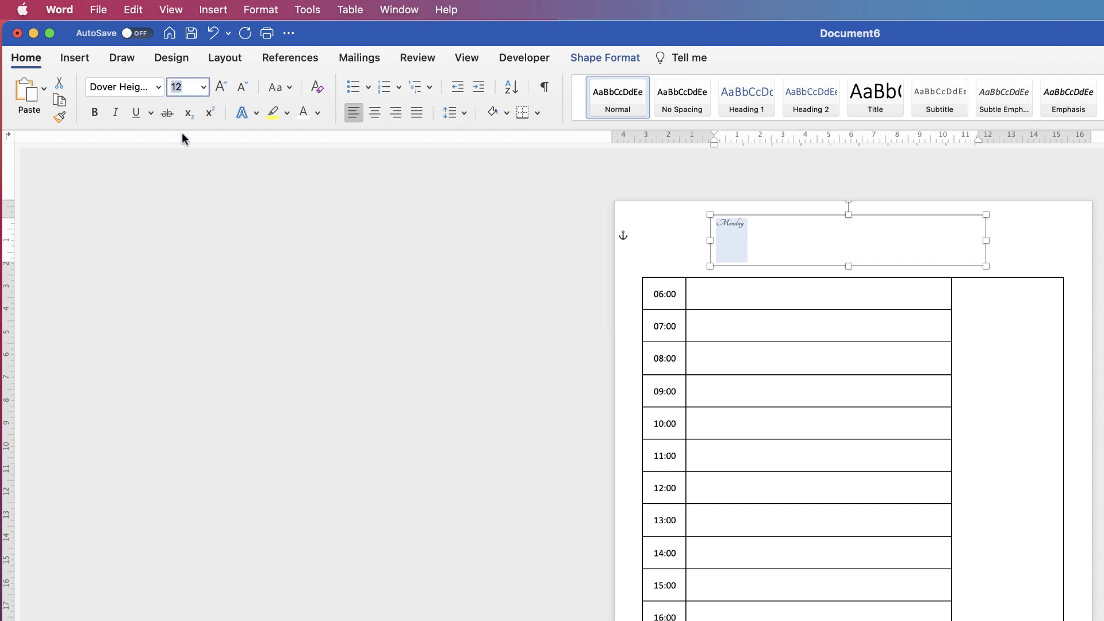
type("4")
type("55")
key("Return")
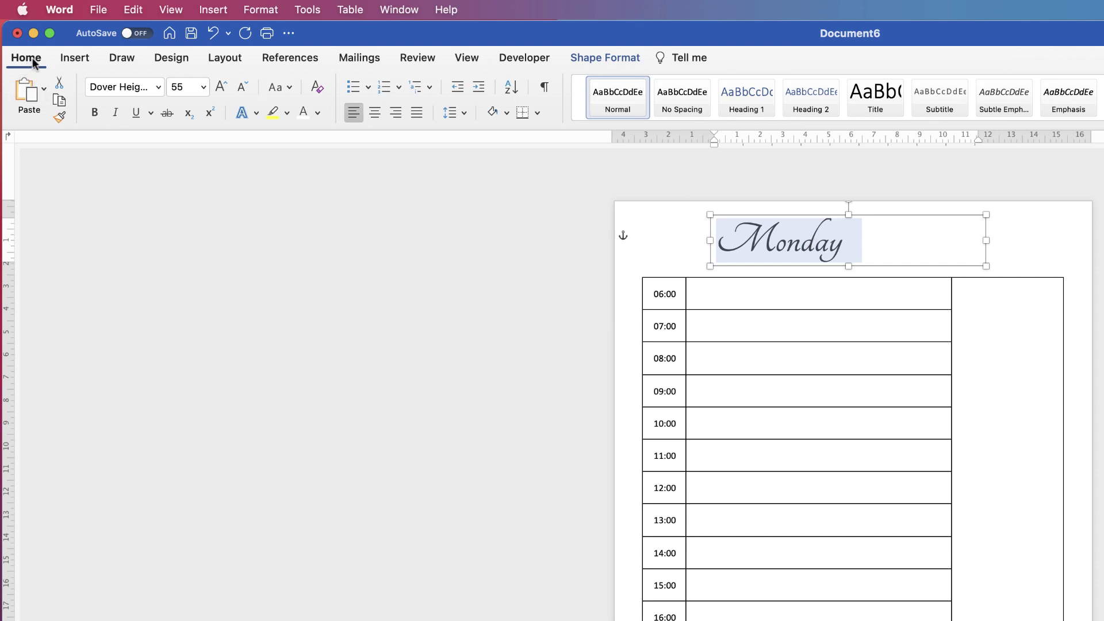
left_click(374, 114)
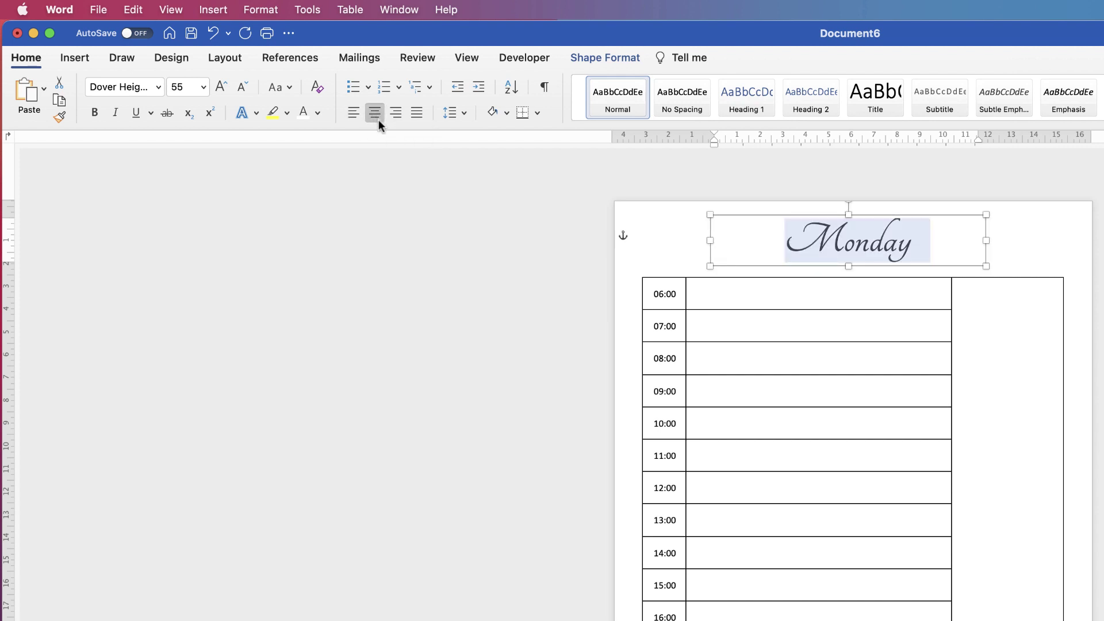
left_click(954, 233)
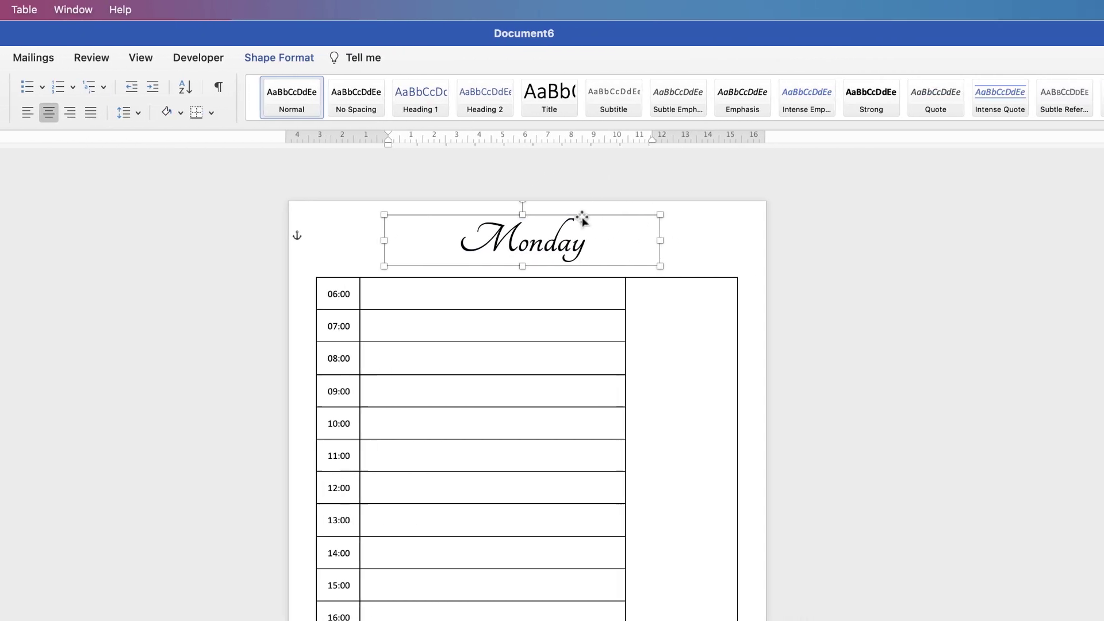
- Shift the "Monday" text box down over the table's upper rows and back to a centred position above the table
left_click_drag(768, 217, 760, 314)
left_click_drag(576, 315, 606, 289)
left_click(663, 376)
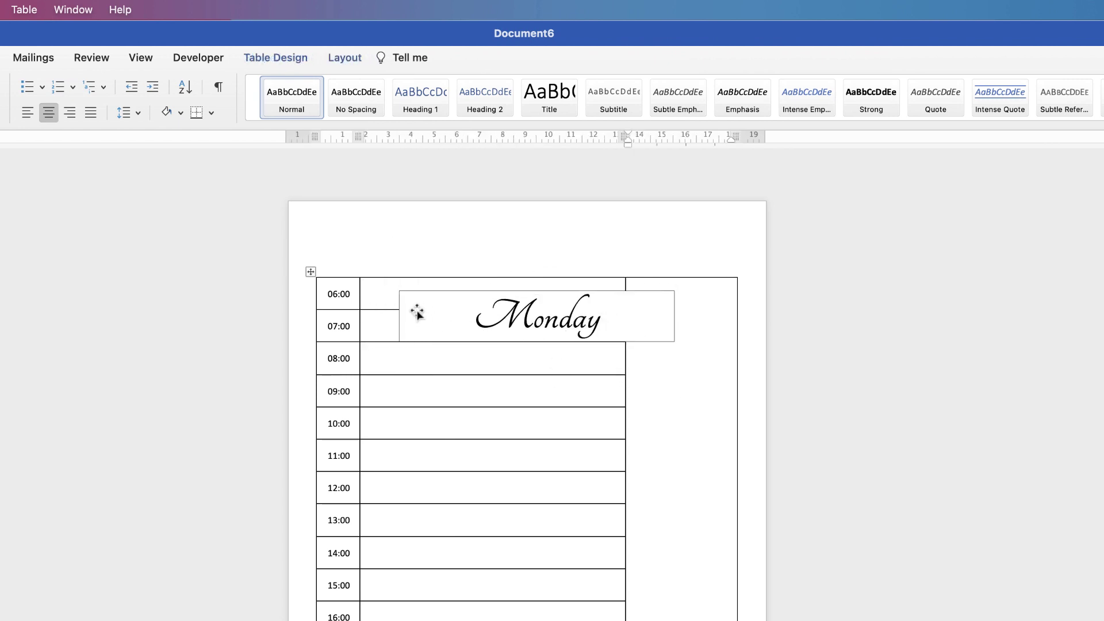
left_click_drag(438, 293, 431, 216)
left_click(689, 251)
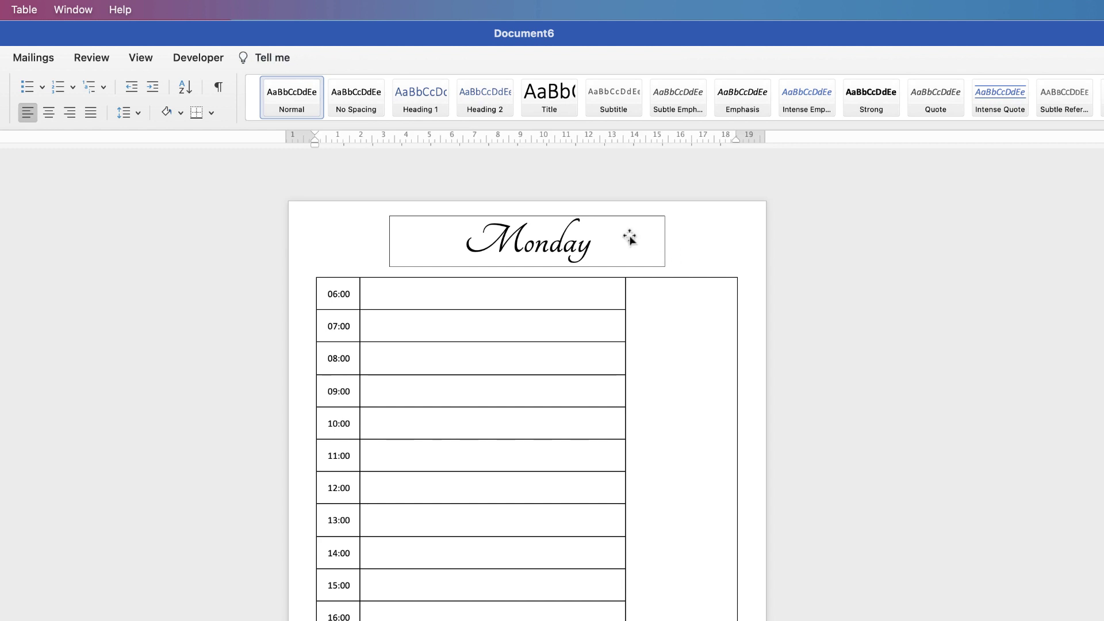
- Format the "Monday" text box with no outline and no fill
left_click(524, 246)
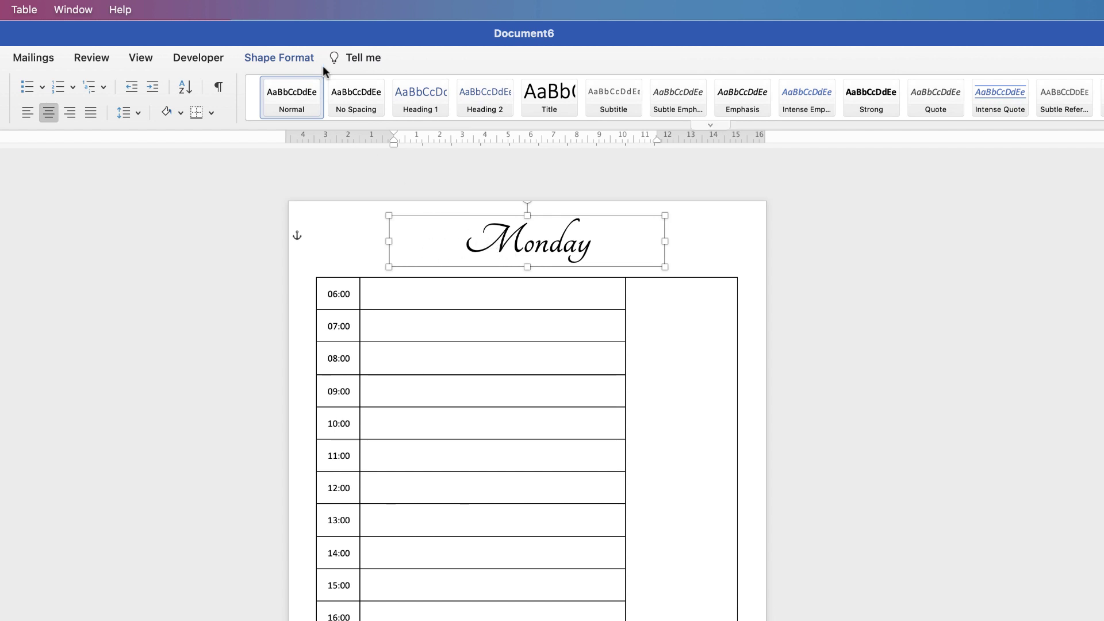
left_click(292, 58)
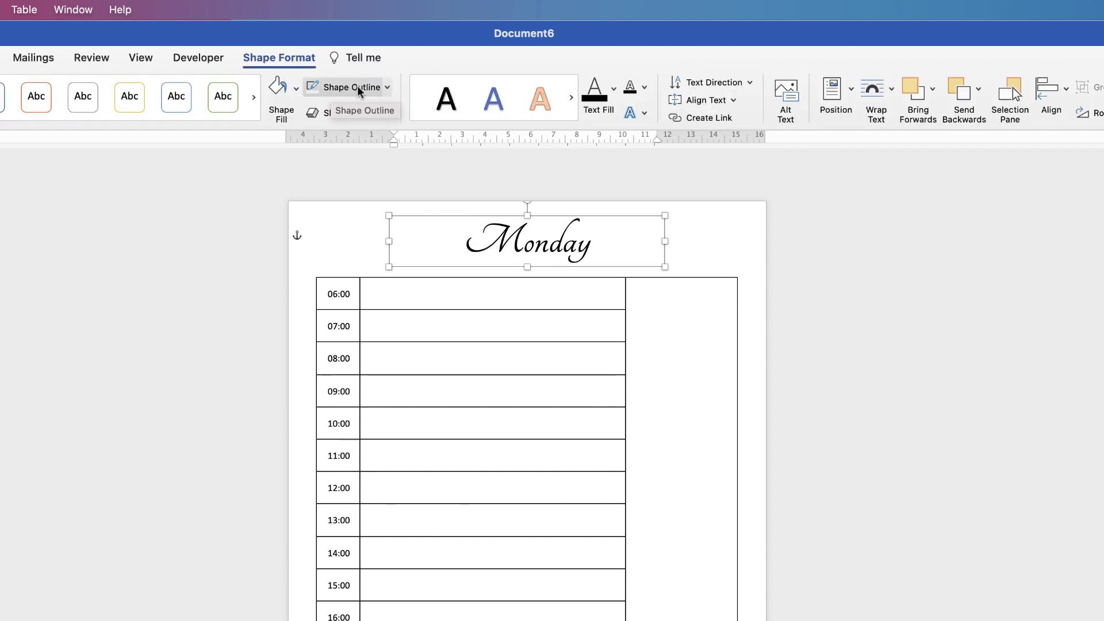
left_click(387, 88)
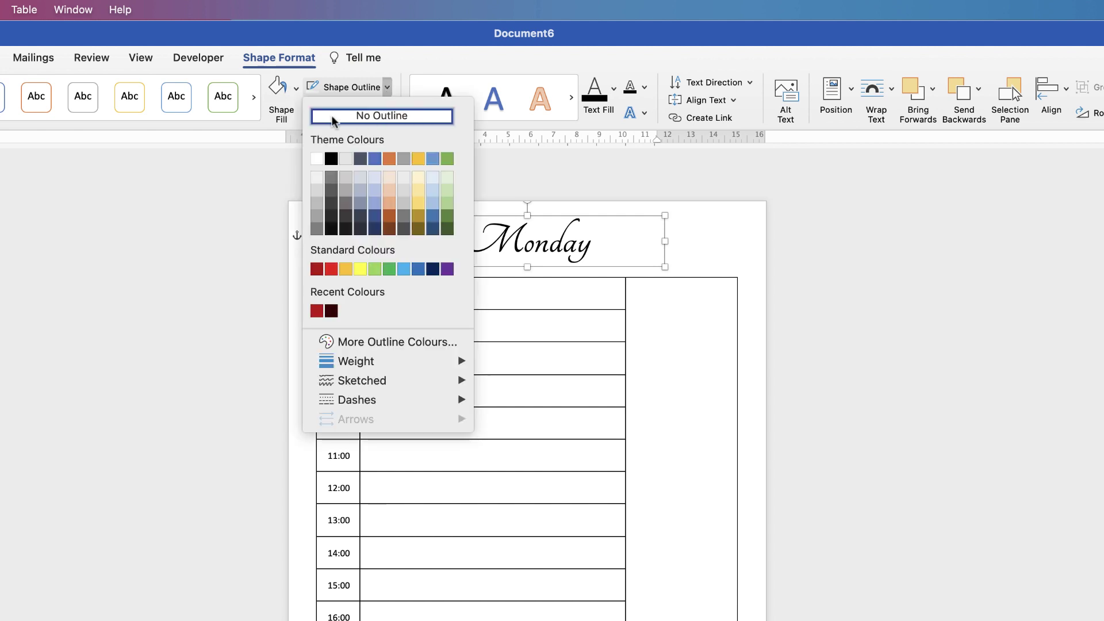
left_click(424, 116)
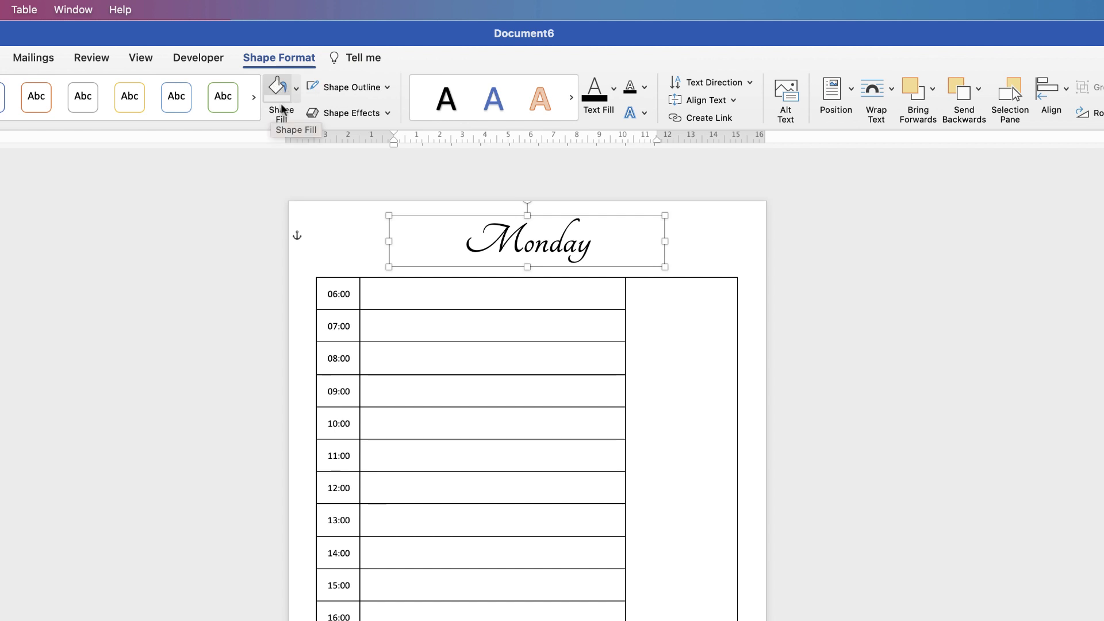
left_click(297, 94)
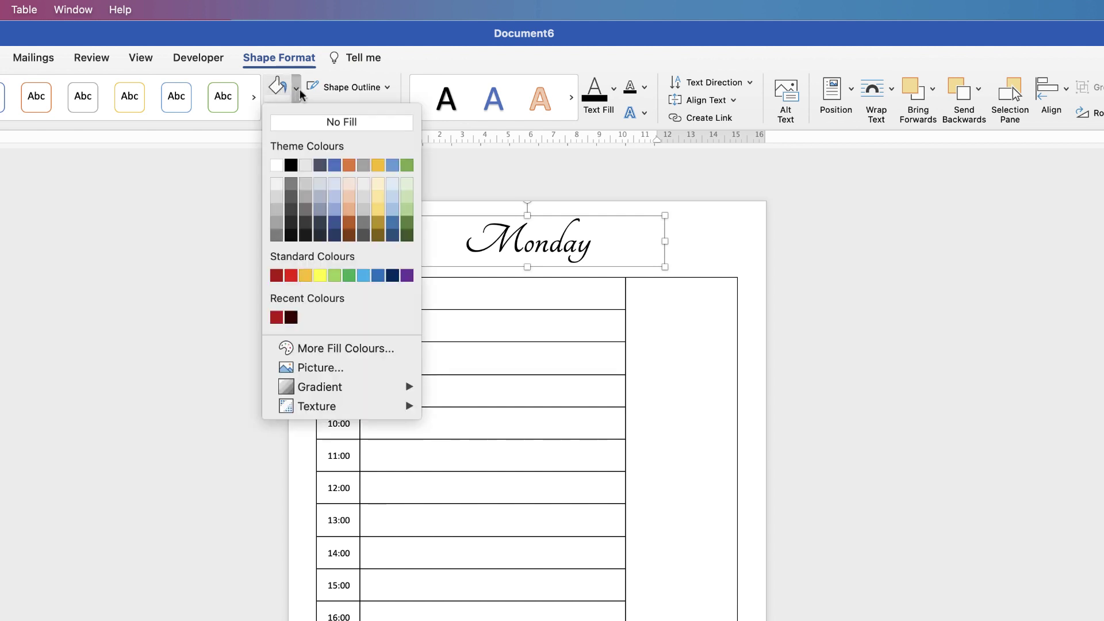
left_click(297, 122)
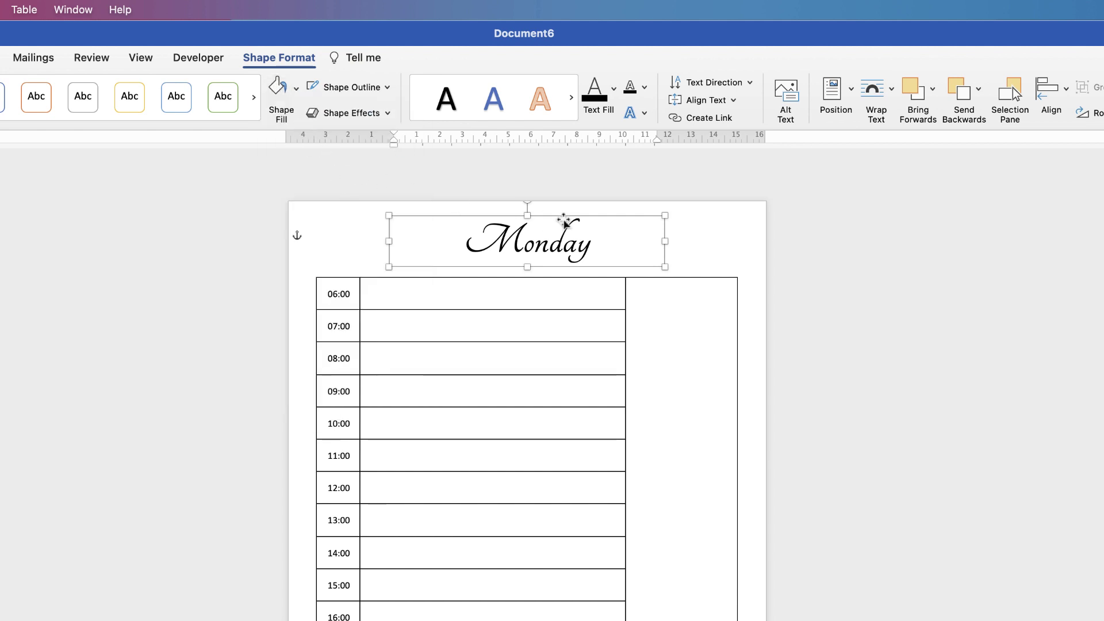
mouse_move(564, 217)
left_mouse_down()
mouse_move(607, 224)
mouse_move(632, 348)
mouse_move(546, 340)
mouse_move(526, 418)
mouse_move(606, 404)
mouse_move(598, 311)
mouse_move(499, 282)
mouse_move(562, 218)
left_mouse_up()
left_click(695, 259)
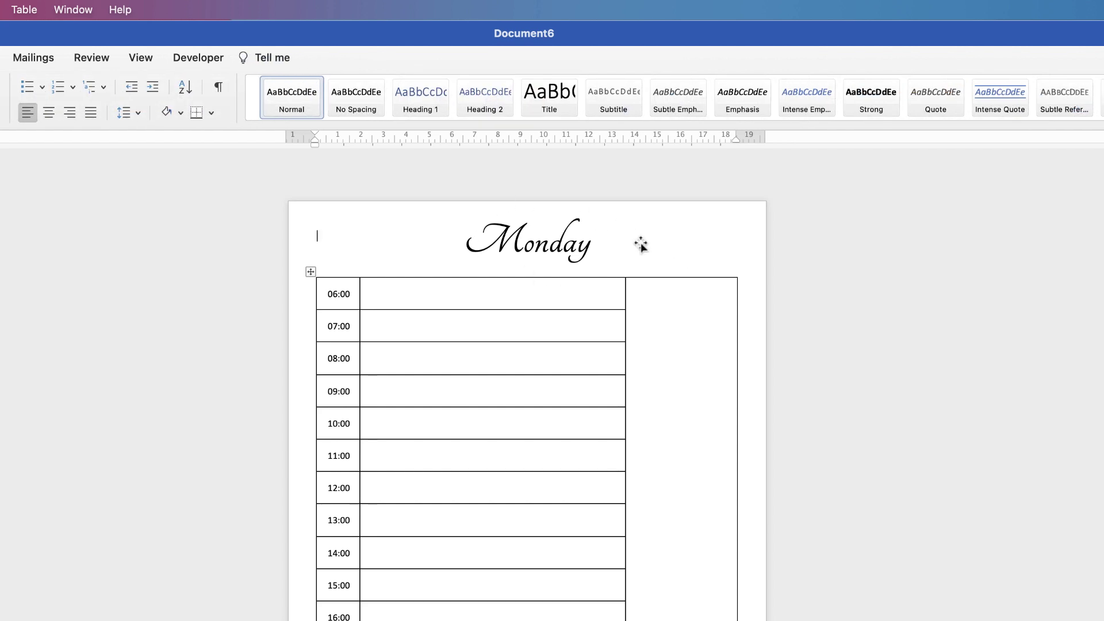
- Narrow the "Monday" text box to about 7.41 cm and align it horizontally to the centre
left_click(543, 251)
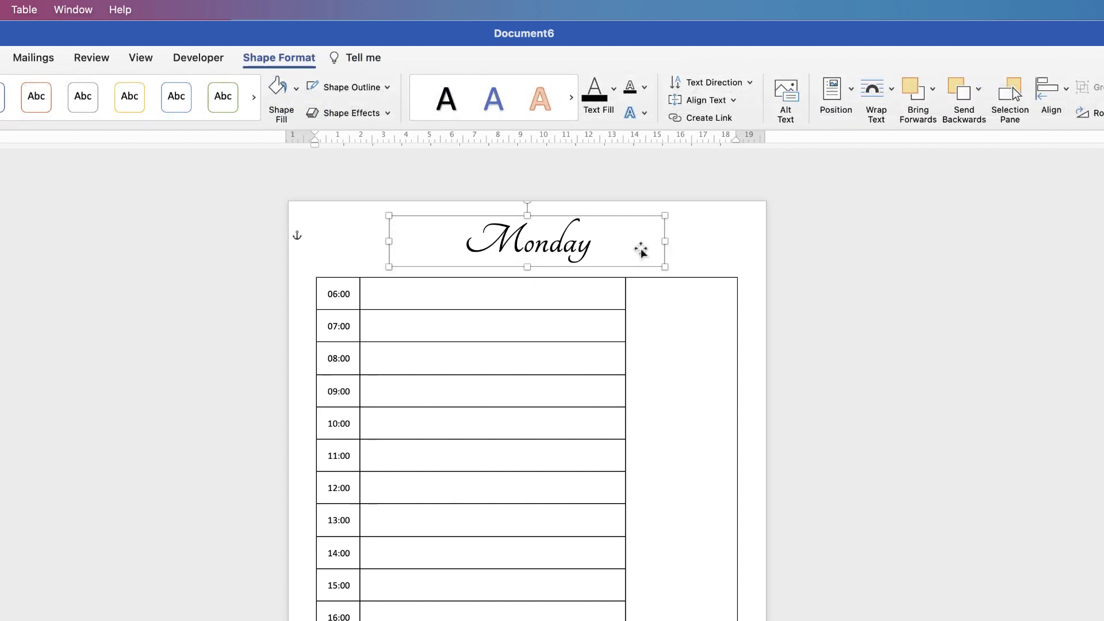
left_click_drag(661, 242, 557, 245)
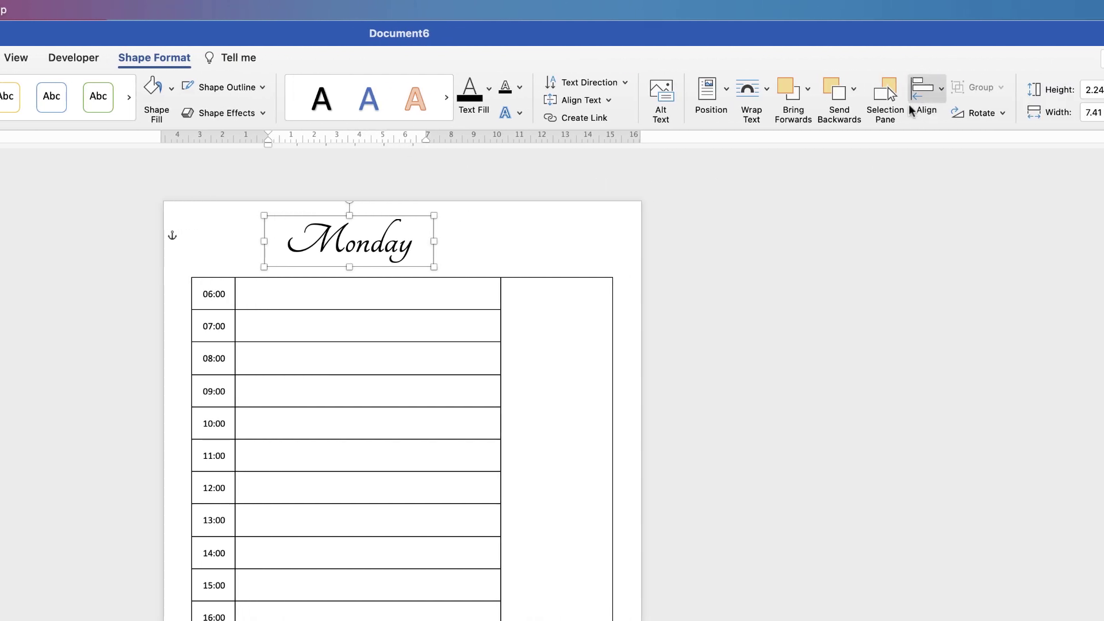
left_click(941, 93)
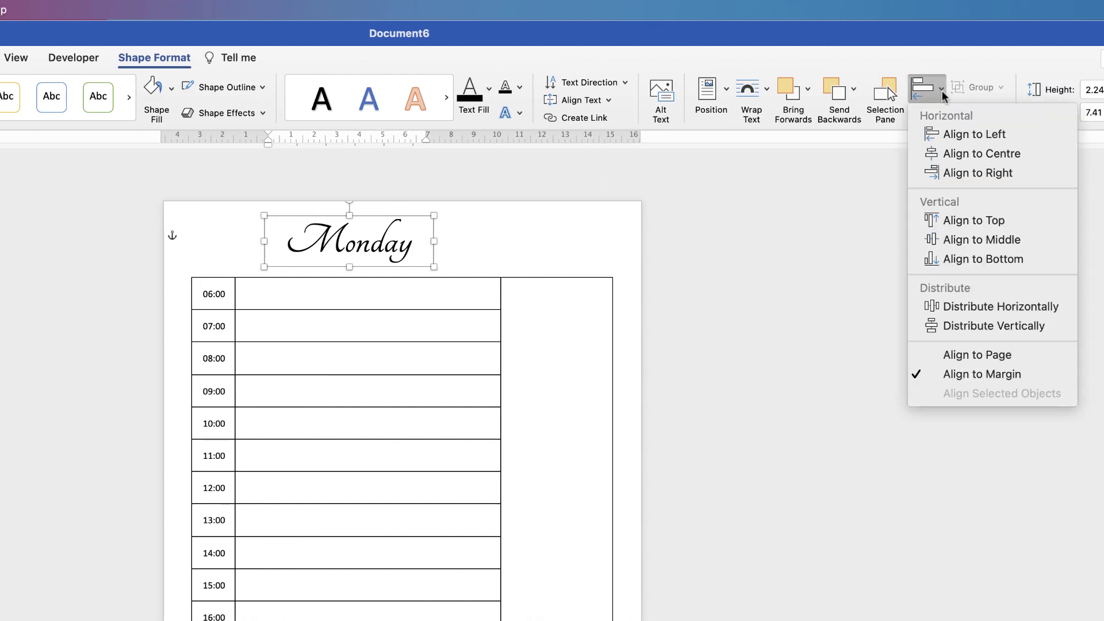
left_click(958, 157)
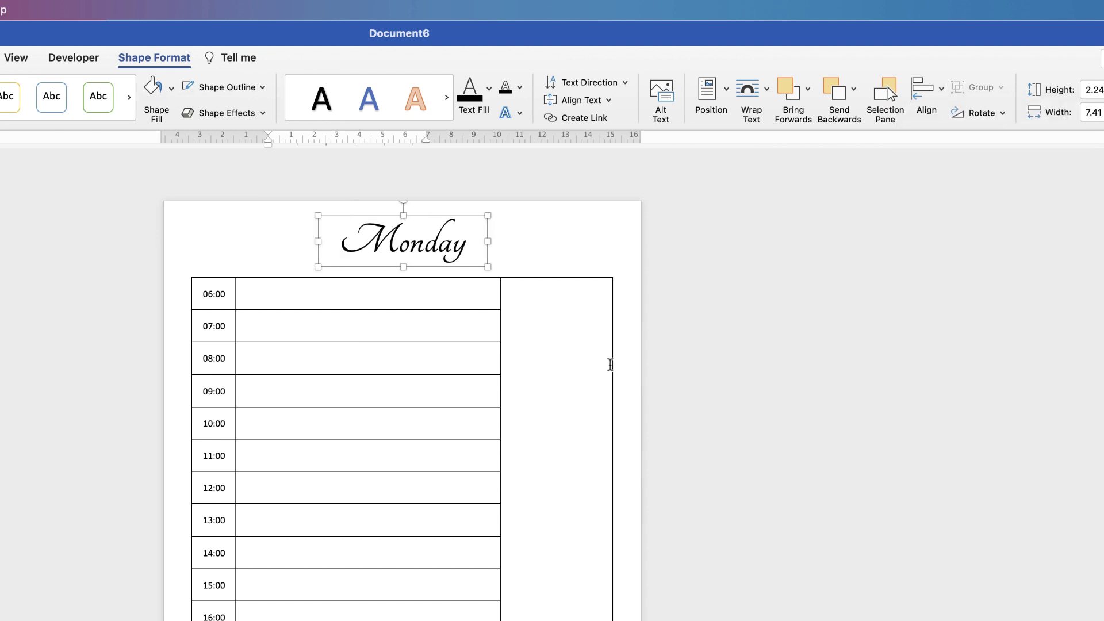
left_click(550, 241)
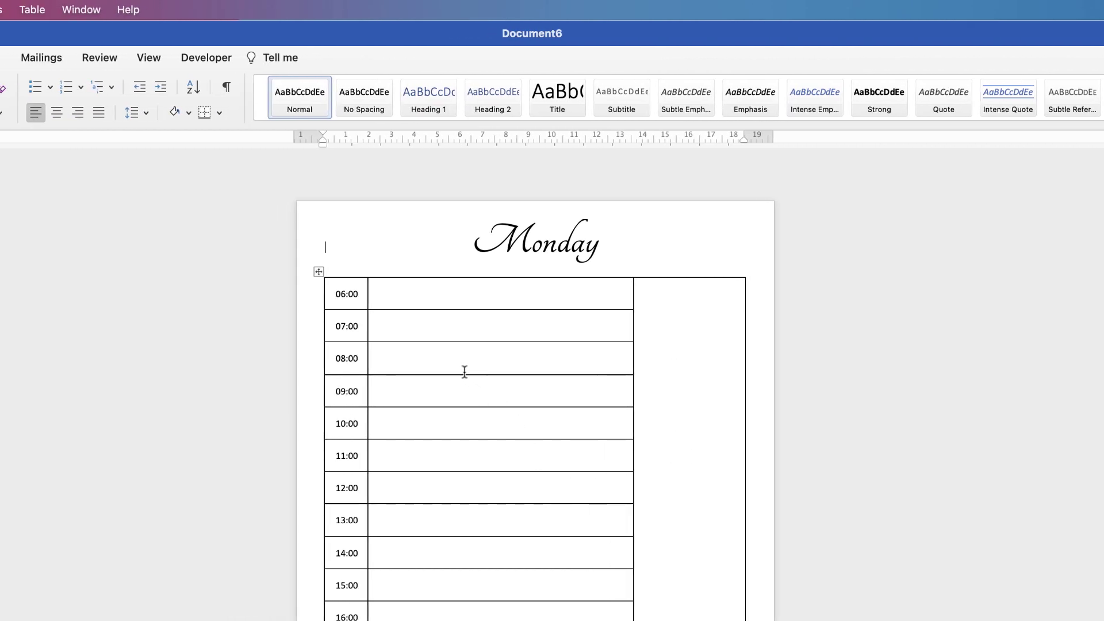
- Enter "Shopping" as sample text in the 06:00 row and left-align the cells of the wide schedule column
left_click(401, 295)
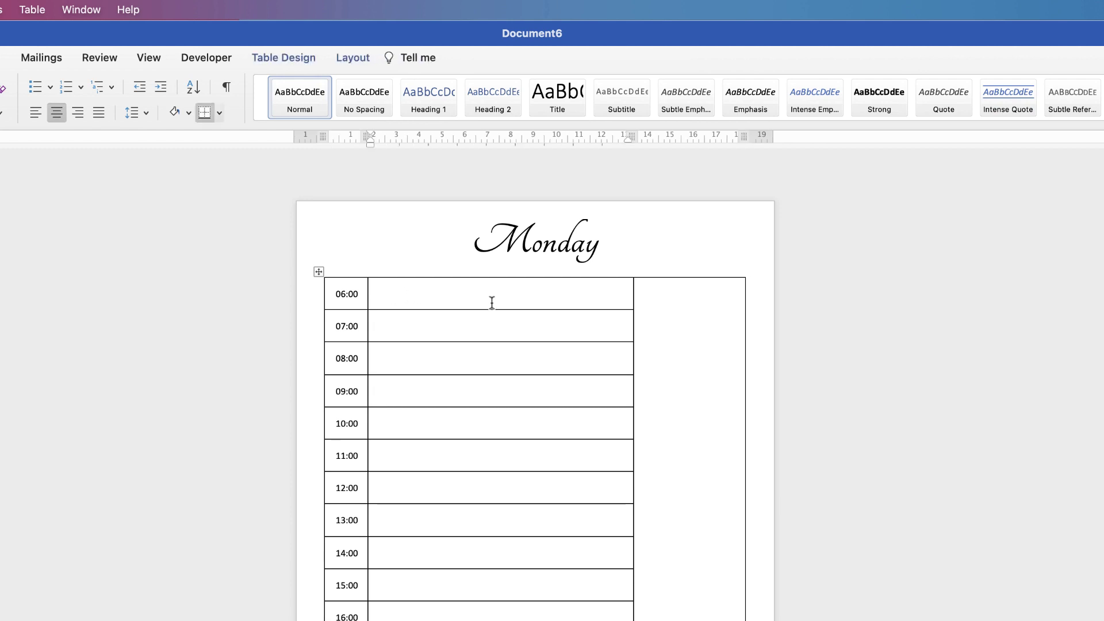
type("Shopping")
key("shift+Down")
key("shift+Down")
key("shift+Down")
key("shift+Down")
key("shift+Down")
key("shift+Down")
key("shift+Down")
key("shift+Down")
key("shift+Down")
key("shift+Down")
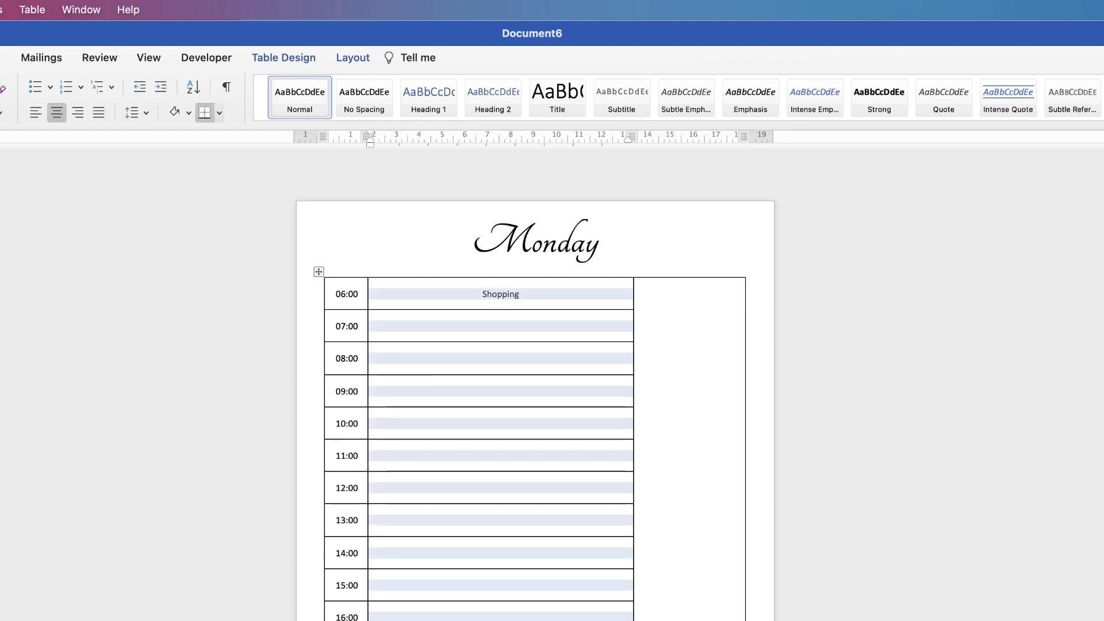
left_click(353, 57)
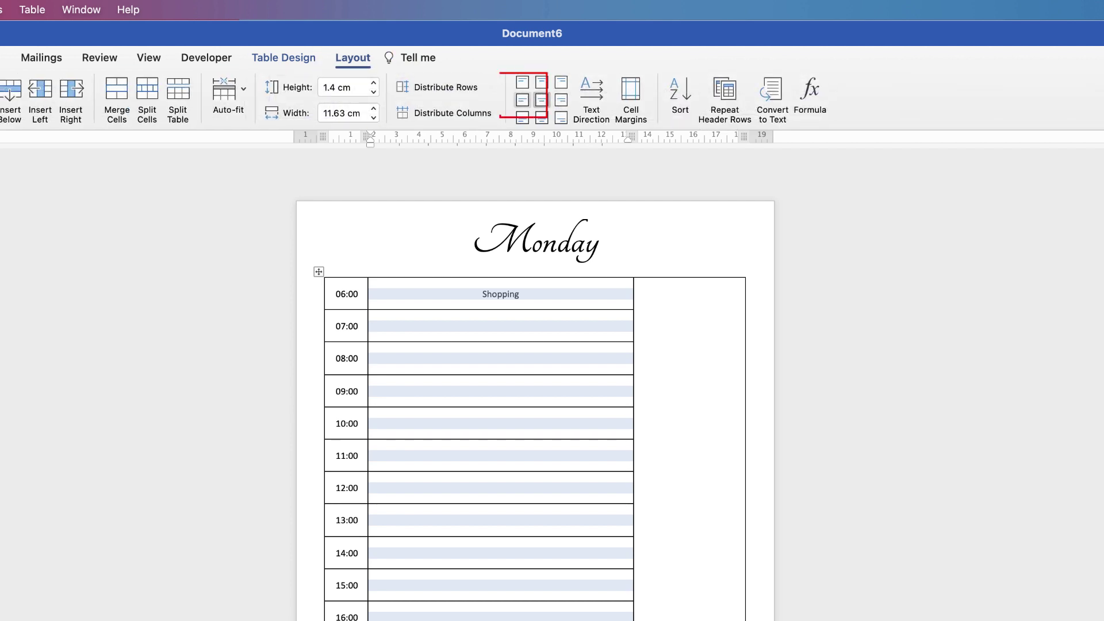
key("super+l")
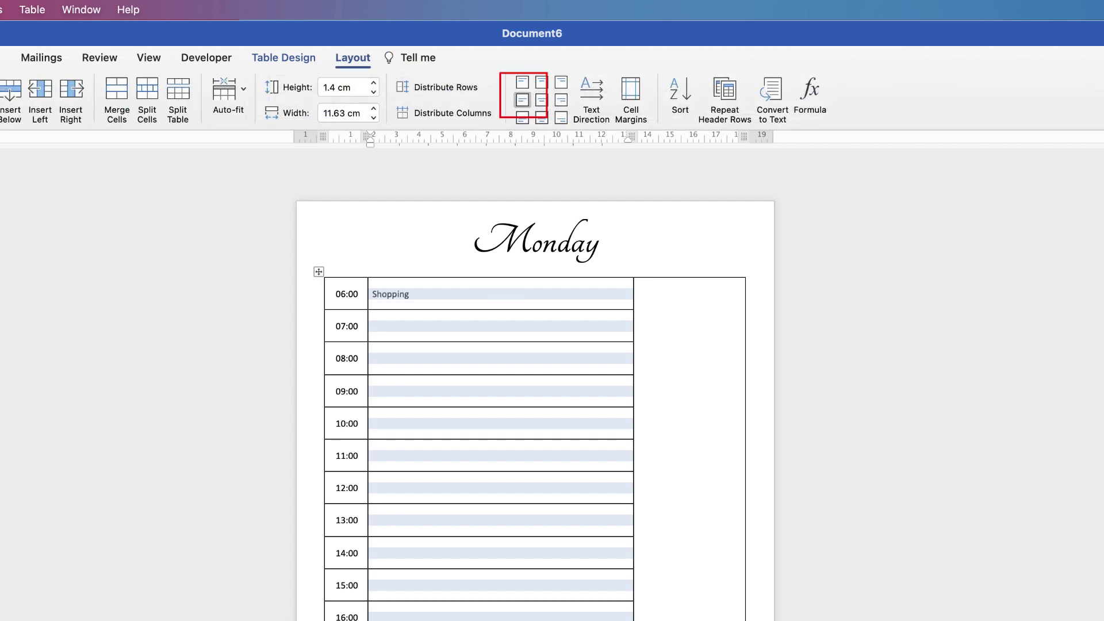
- Delete the sample text "Shopping" from the 06:00 row
left_click_drag(409, 294, 381, 293)
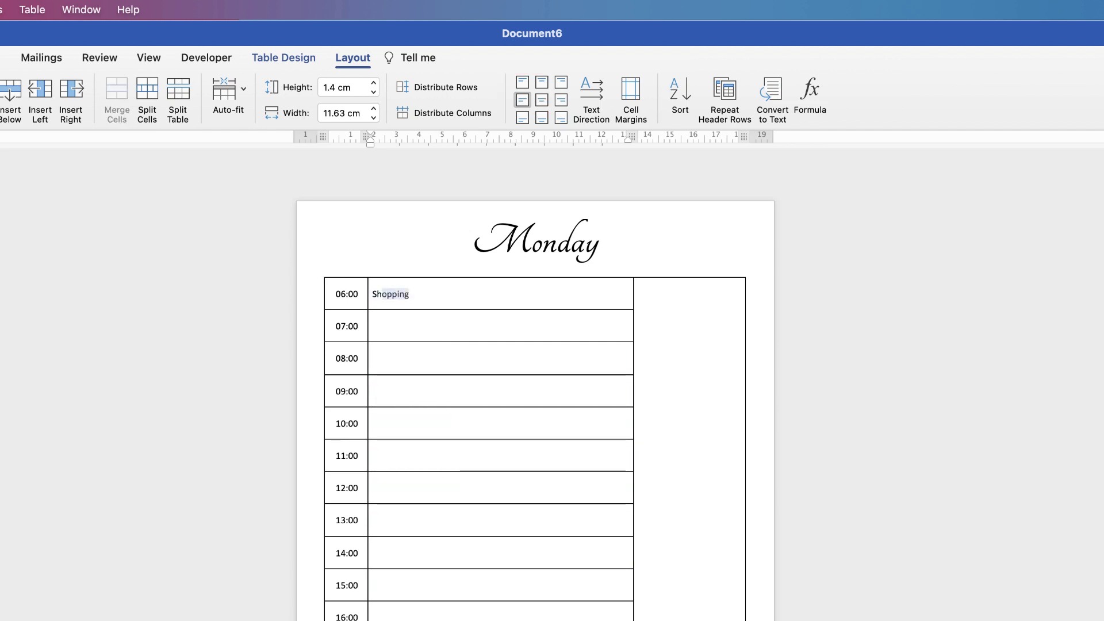
key("BackSpace")
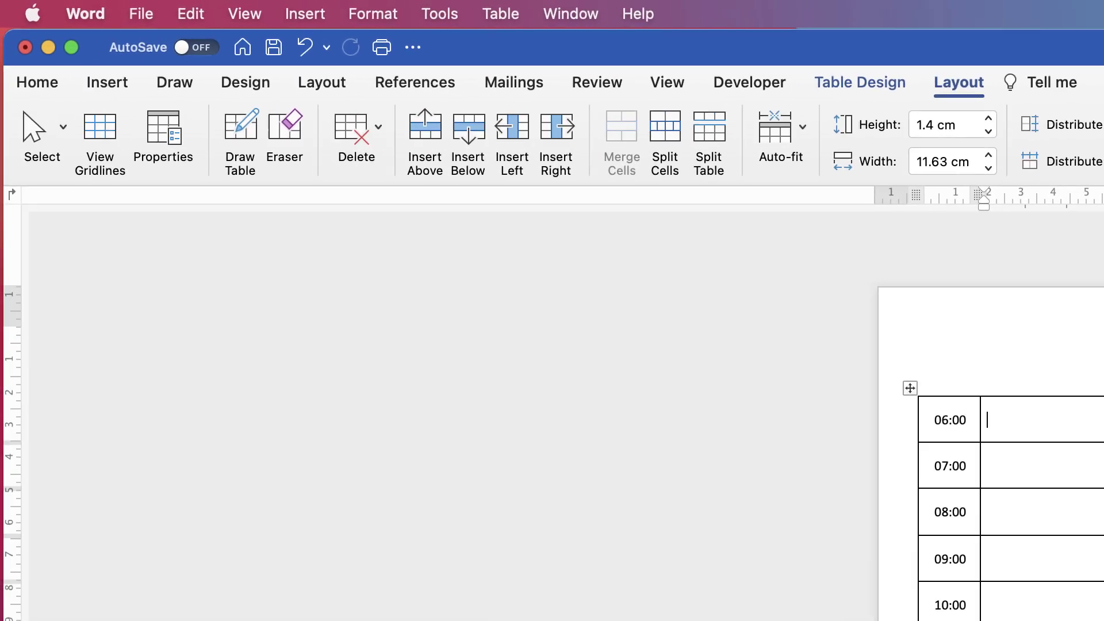
- Save the planner as a Microsoft Word template (.dotx) named "D.Planner" in the Templates folder
left_click(144, 14)
left_click(172, 237)
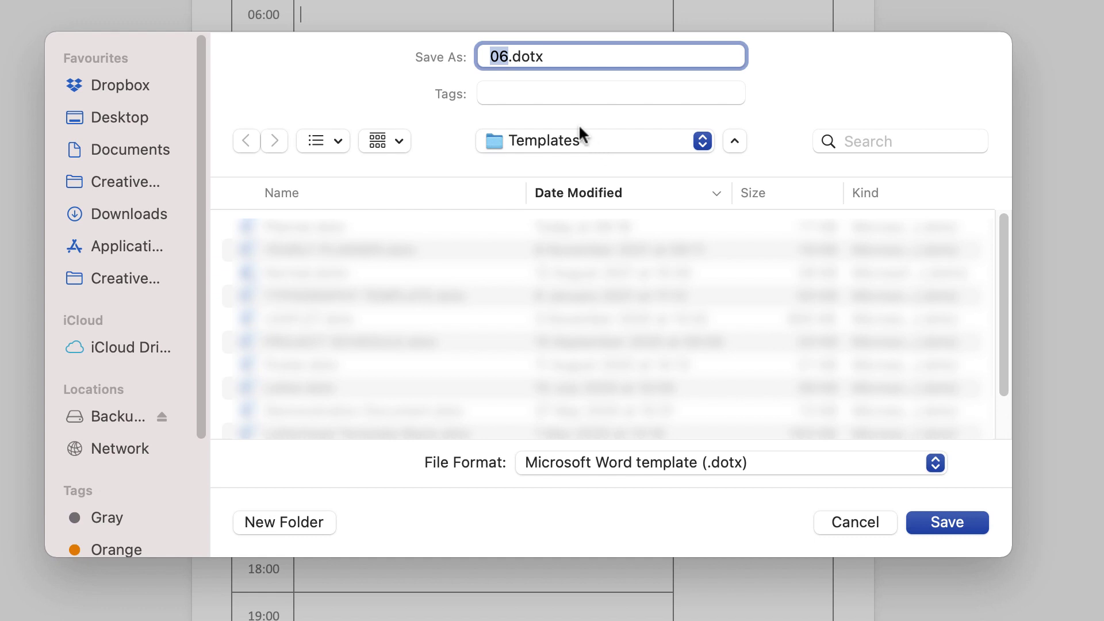
type("D.Planner")
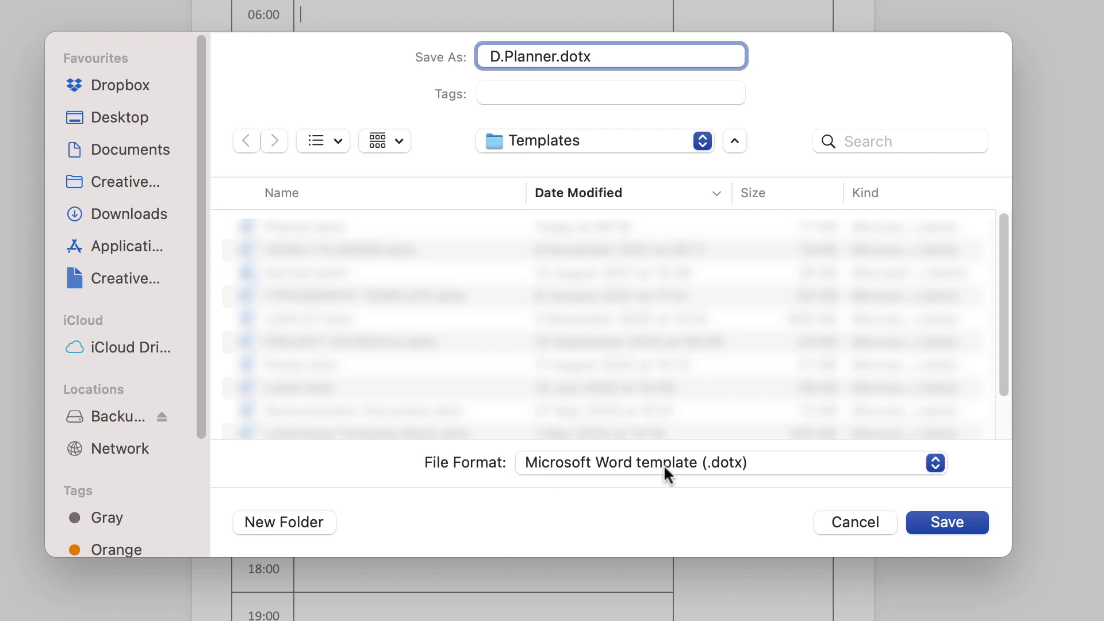
left_click(940, 522)
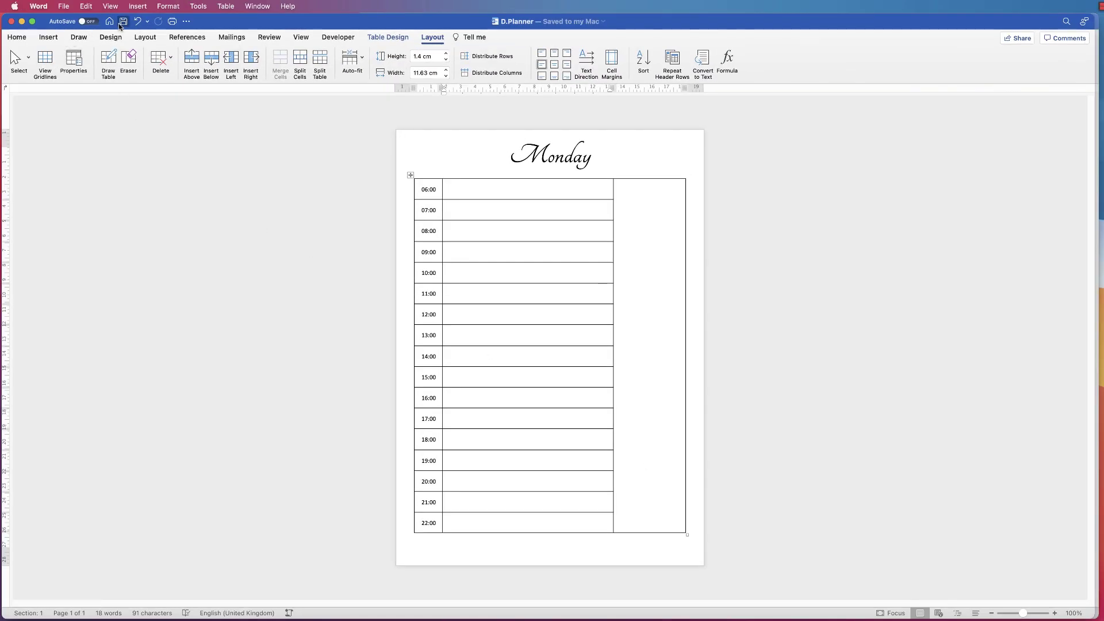
- Create a new document from the personal template "D.Planner"
left_click(109, 23)
left_click(26, 104)
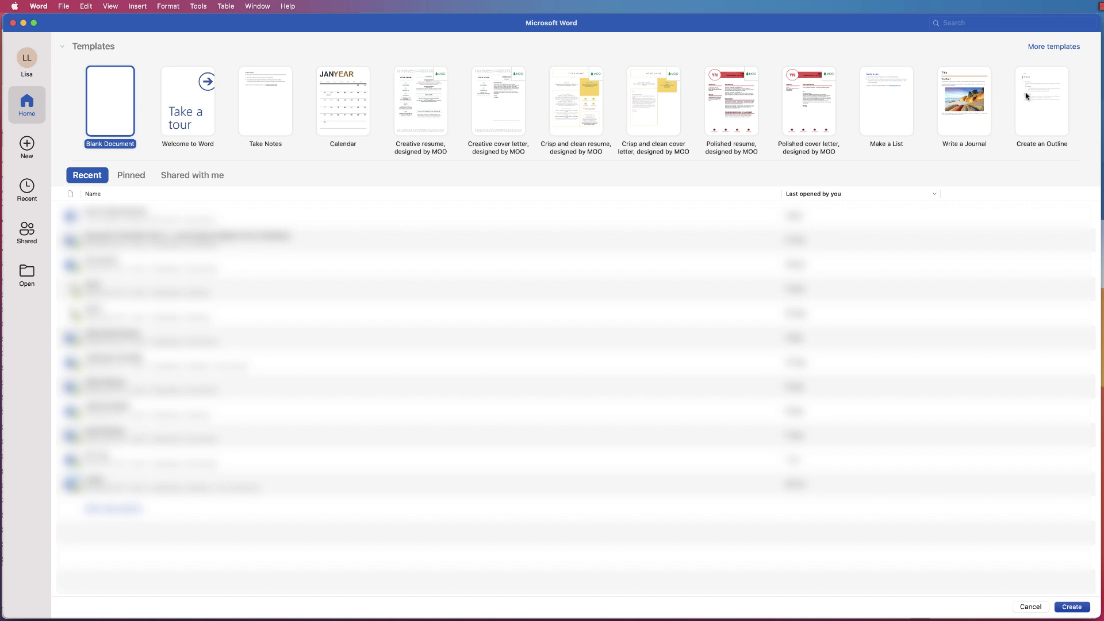
left_click(1043, 50)
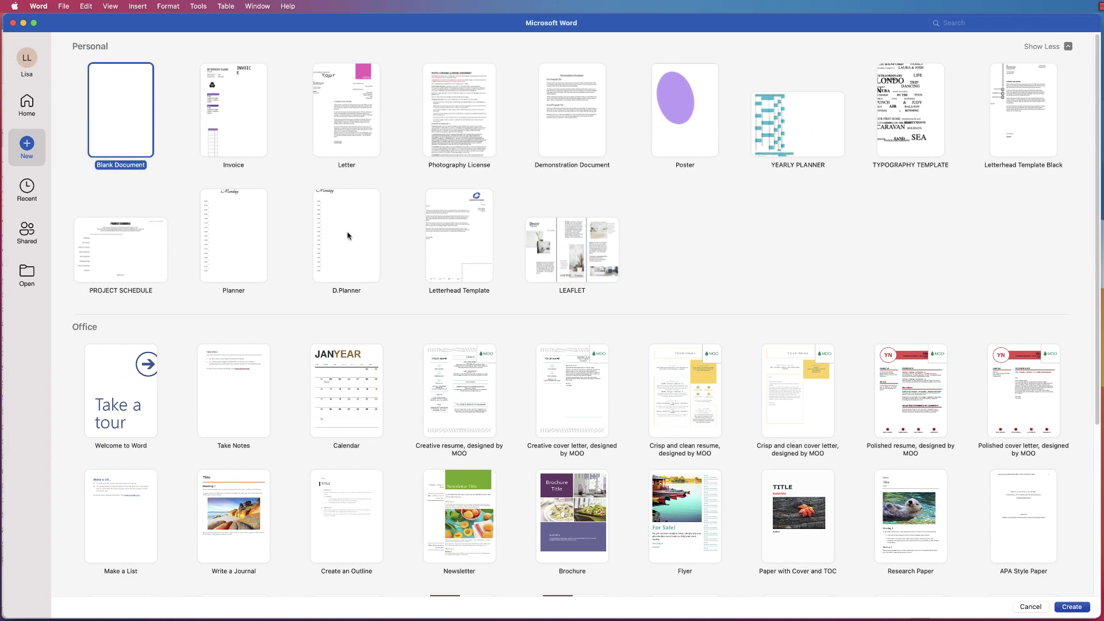
left_click(348, 235)
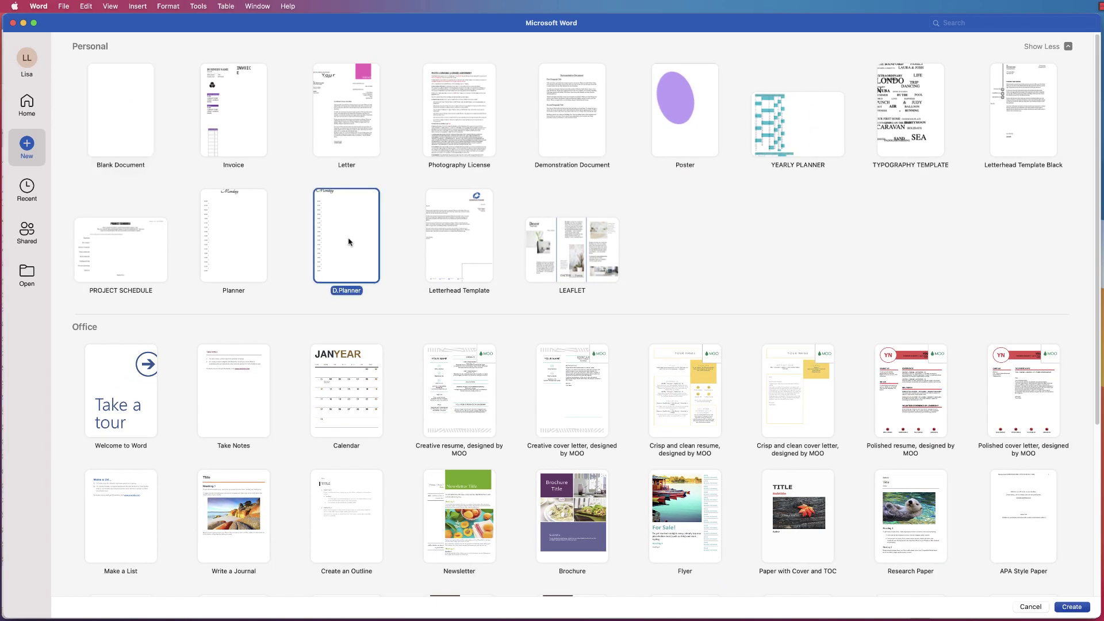
left_click(1072, 607)
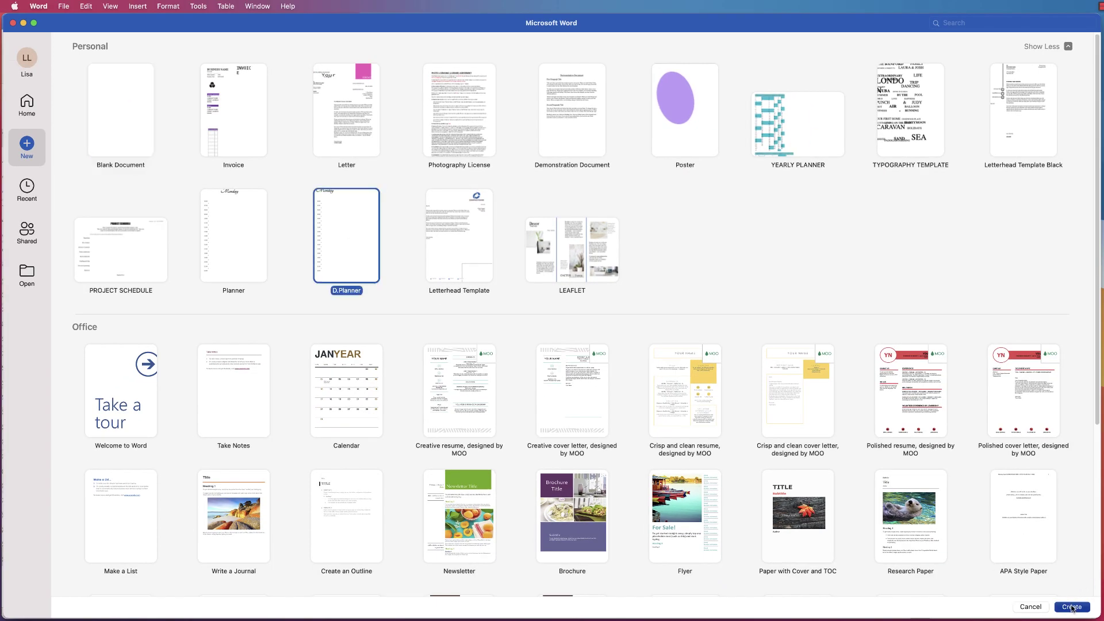